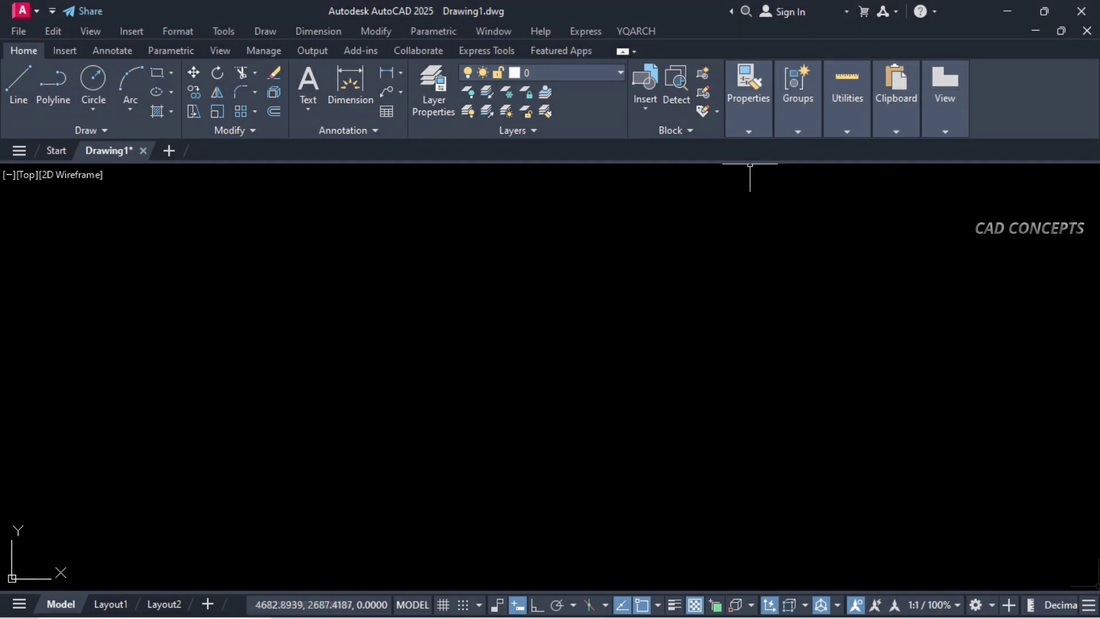
- Uninstall the YQArch plugin via System Setup > YQArch Uninstall and acknowledge the warning
left_click(635, 32)
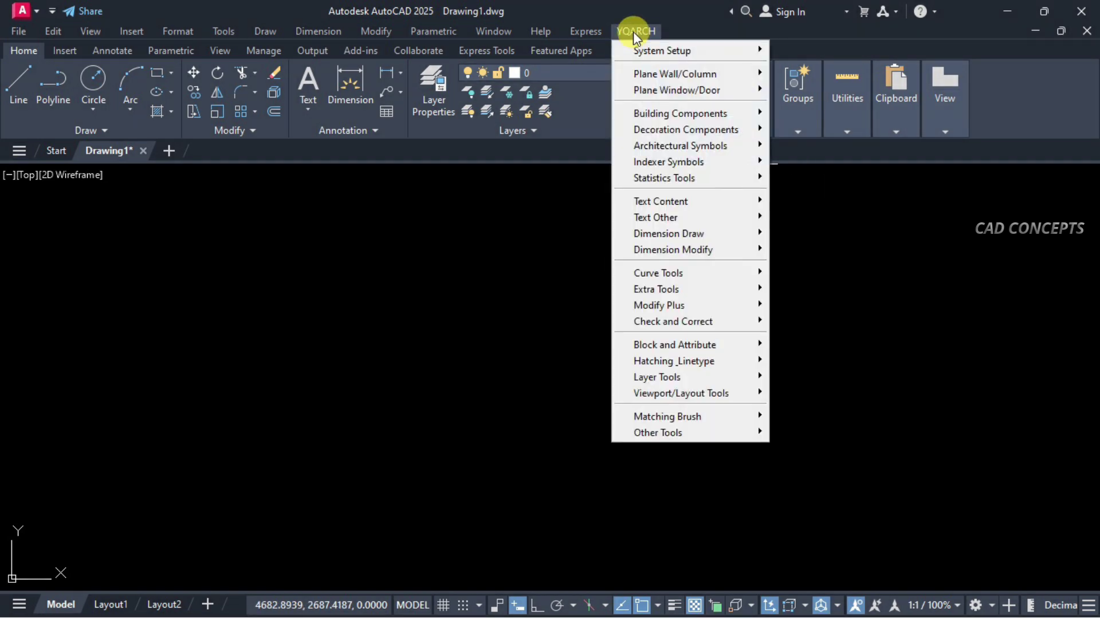
mouse_move(638, 121)
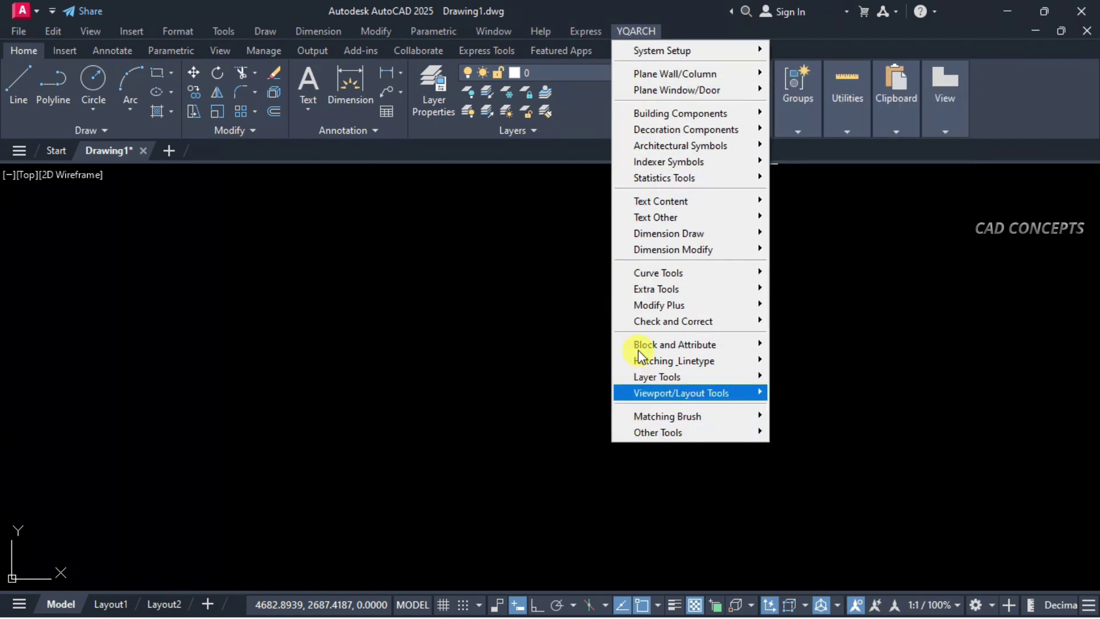
key("Escape")
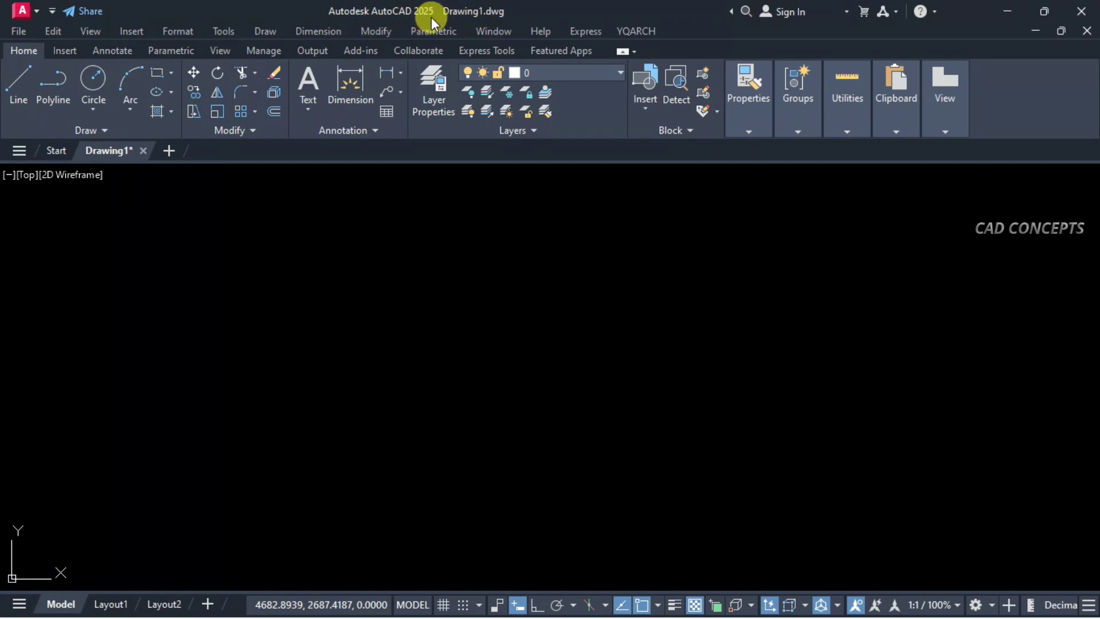
left_click(634, 32)
mouse_move(642, 50)
left_click(800, 347)
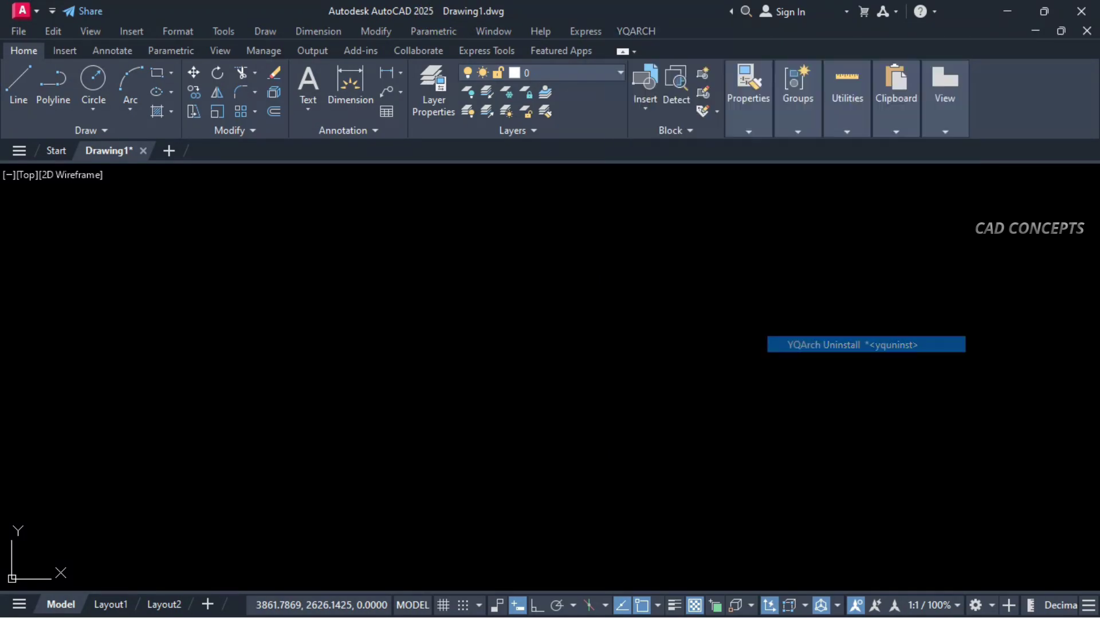
left_click(517, 361)
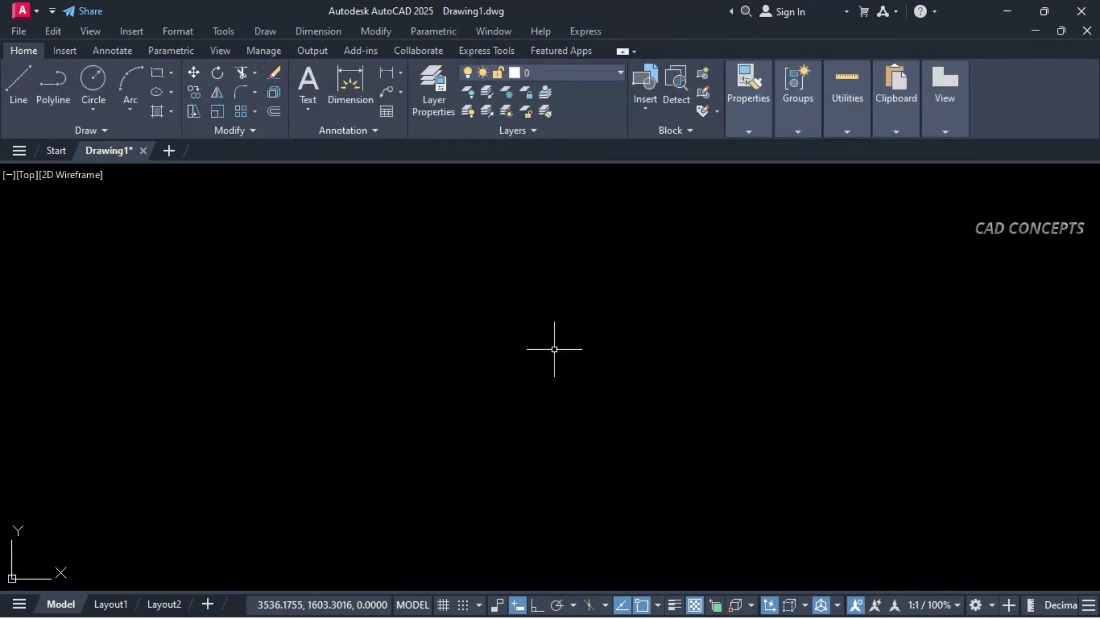
- Close AutoCAD without saving Drawing1.dwg, then bring up the AutoCAD 2025 desktop shortcut's menu
left_click(1080, 11)
left_click(550, 351)
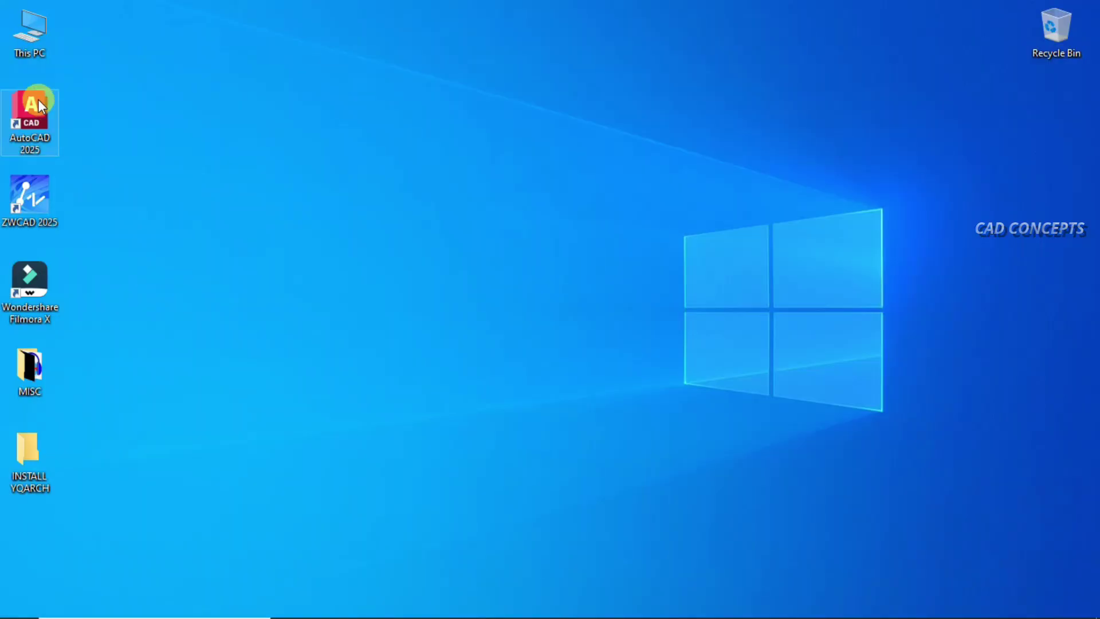
right_click(38, 99)
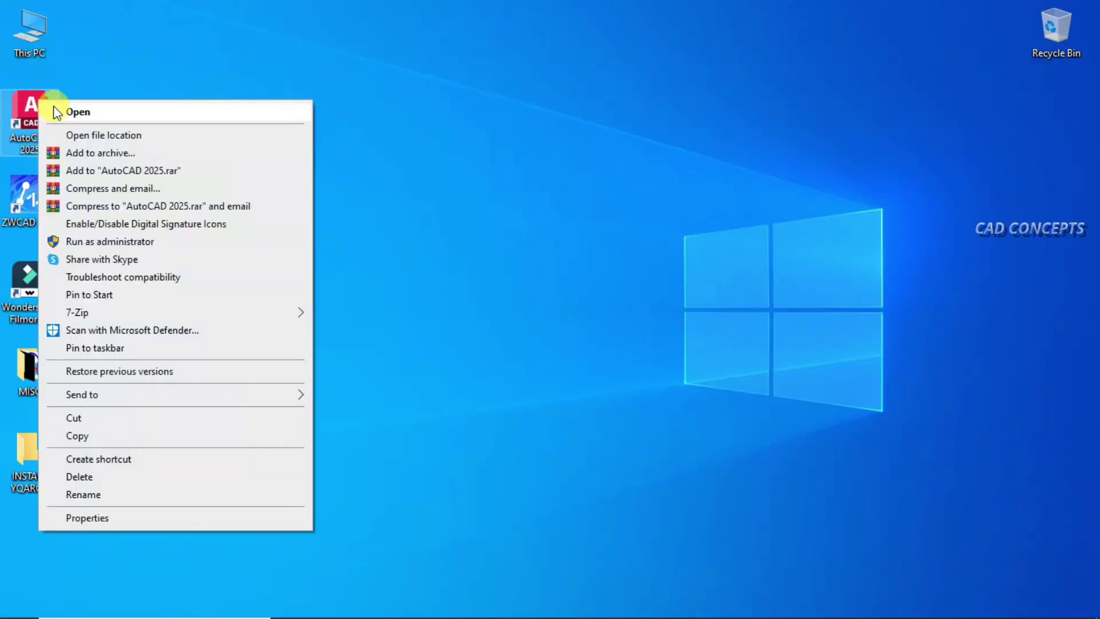
- Relaunch AutoCAD 2025 with the desktop shortcut's Open command
left_click(152, 111)
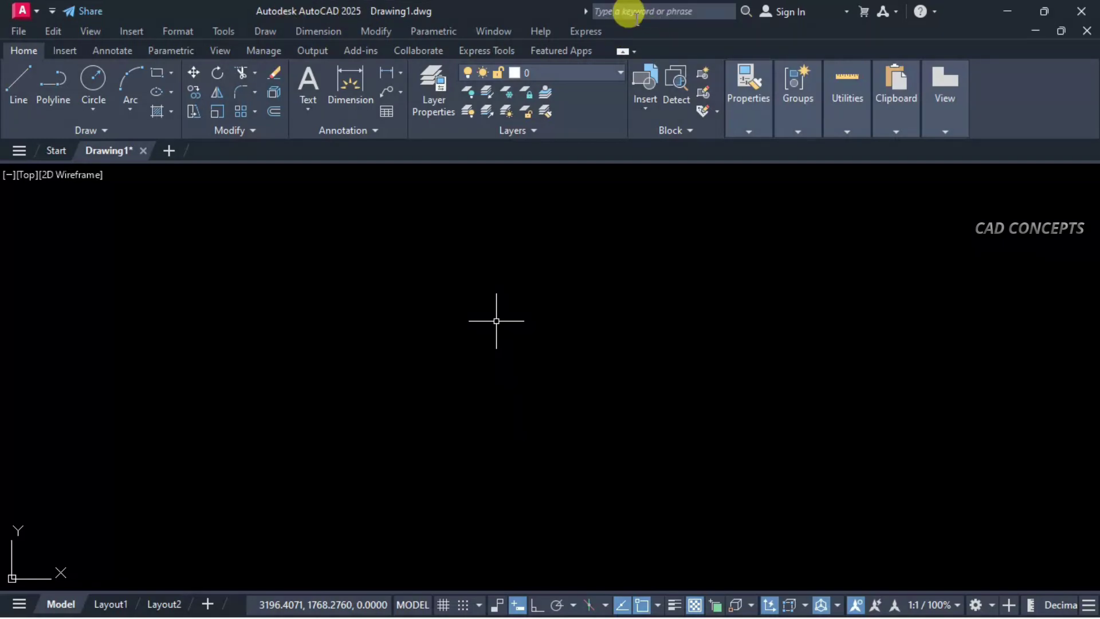
- Restore AutoCAD to a smaller window and open This PC in Explorer beside it
left_click(1039, 10)
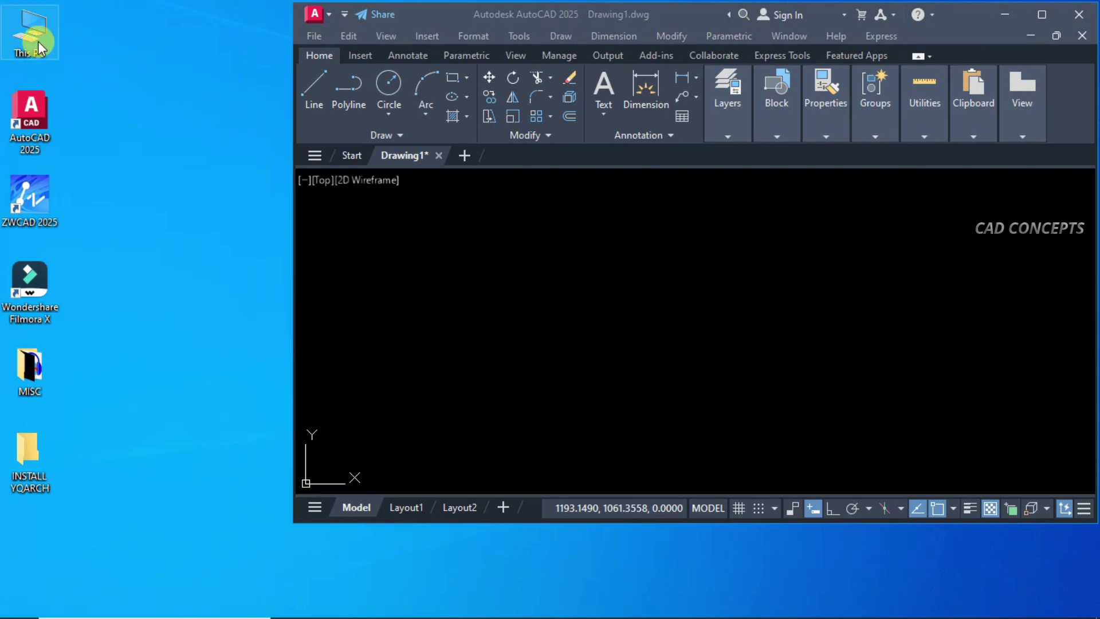
double_click(37, 43)
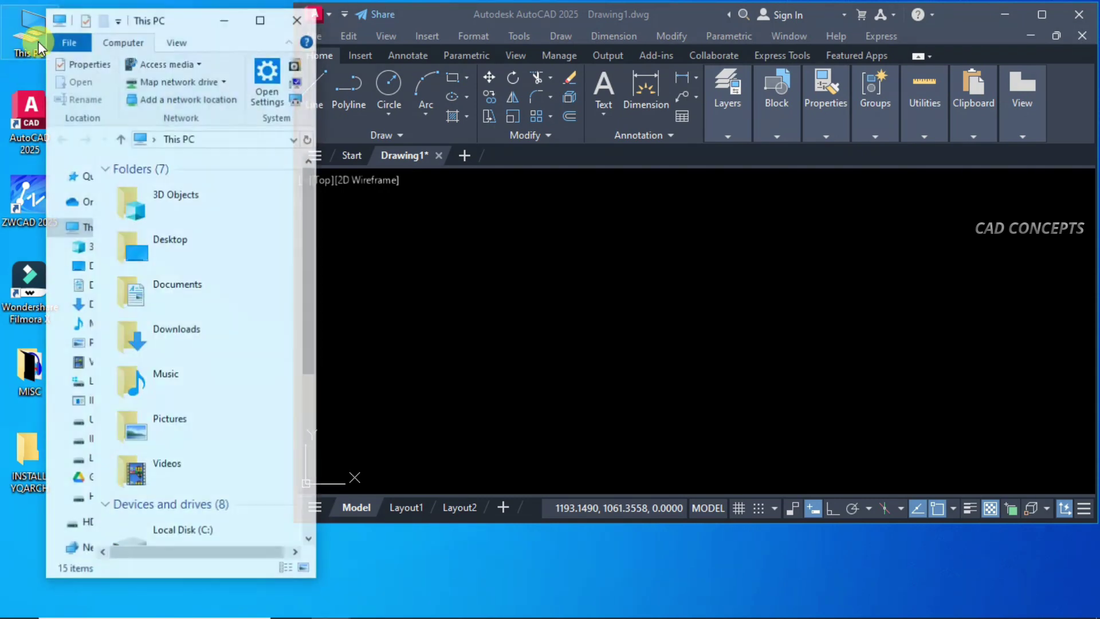
left_click_drag(182, 25, 138, 23)
left_click_drag(273, 261, 288, 258)
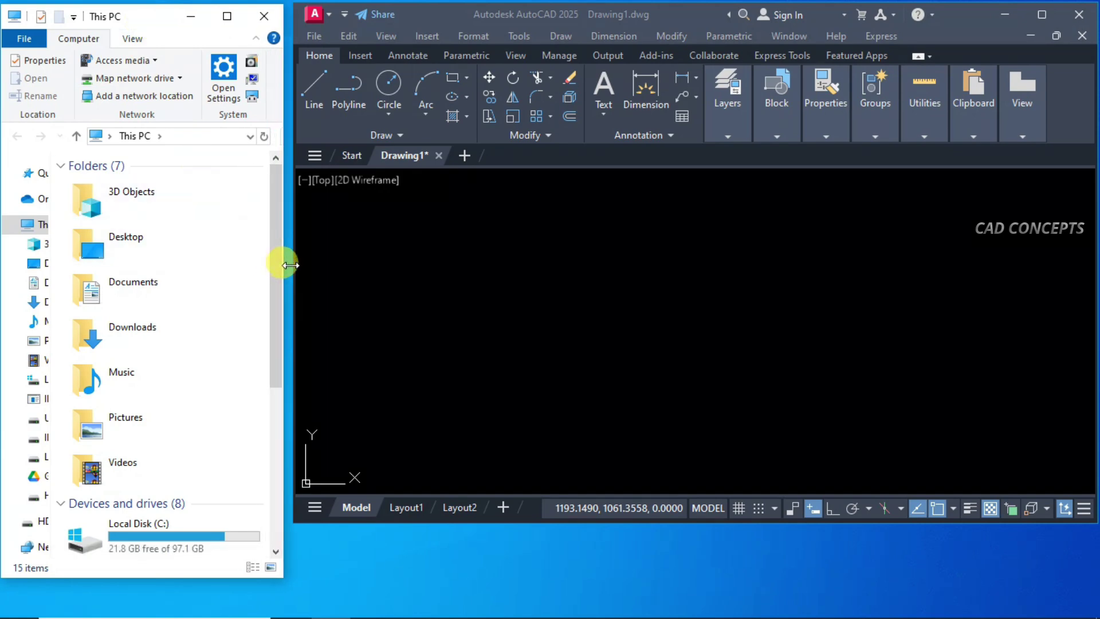
- Browse to C:\YQArch\sys and select the install file
double_click(194, 525)
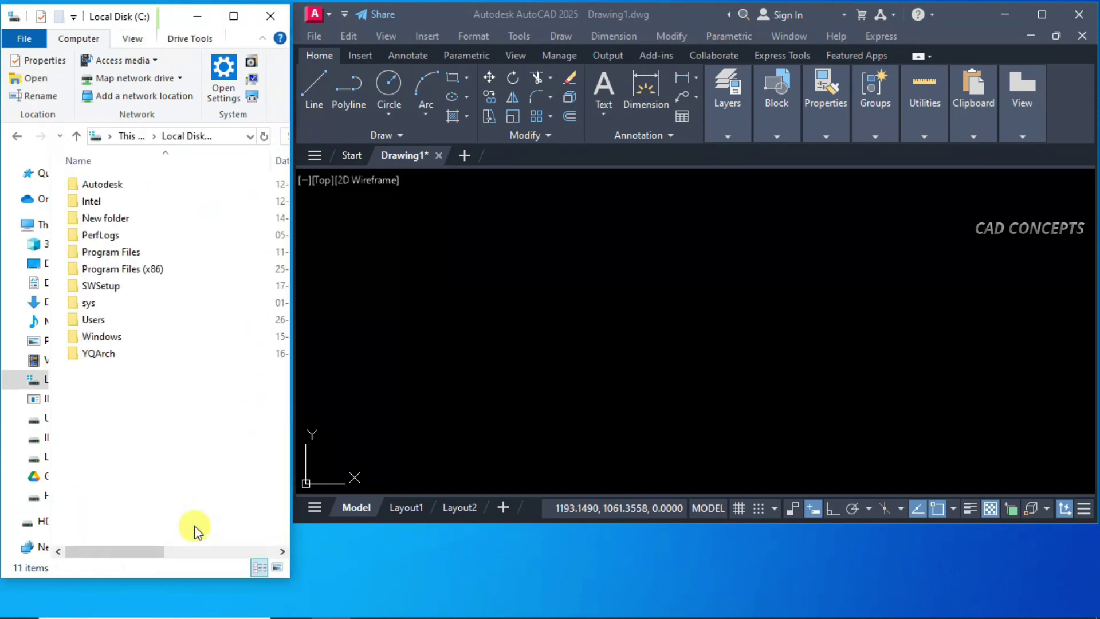
double_click(174, 354)
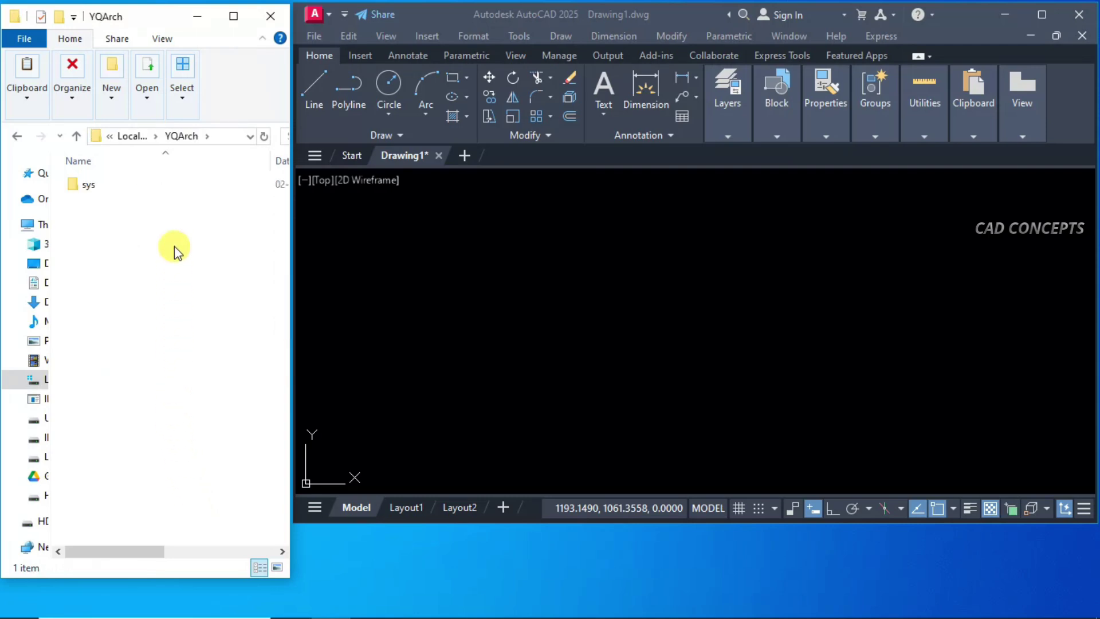
double_click(176, 190)
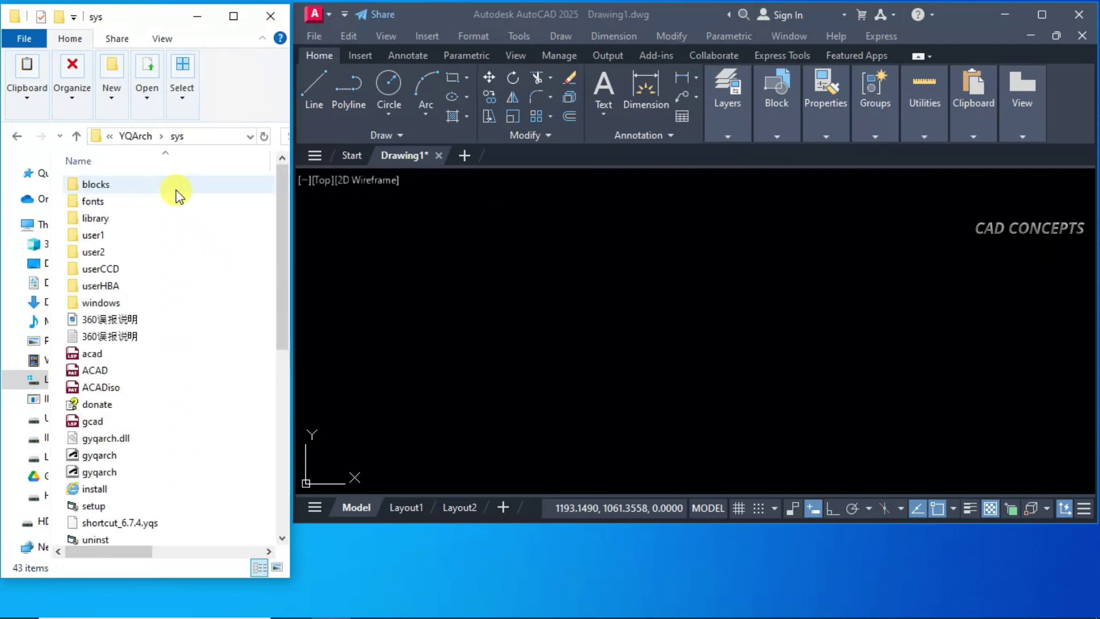
left_click_drag(280, 186, 281, 288)
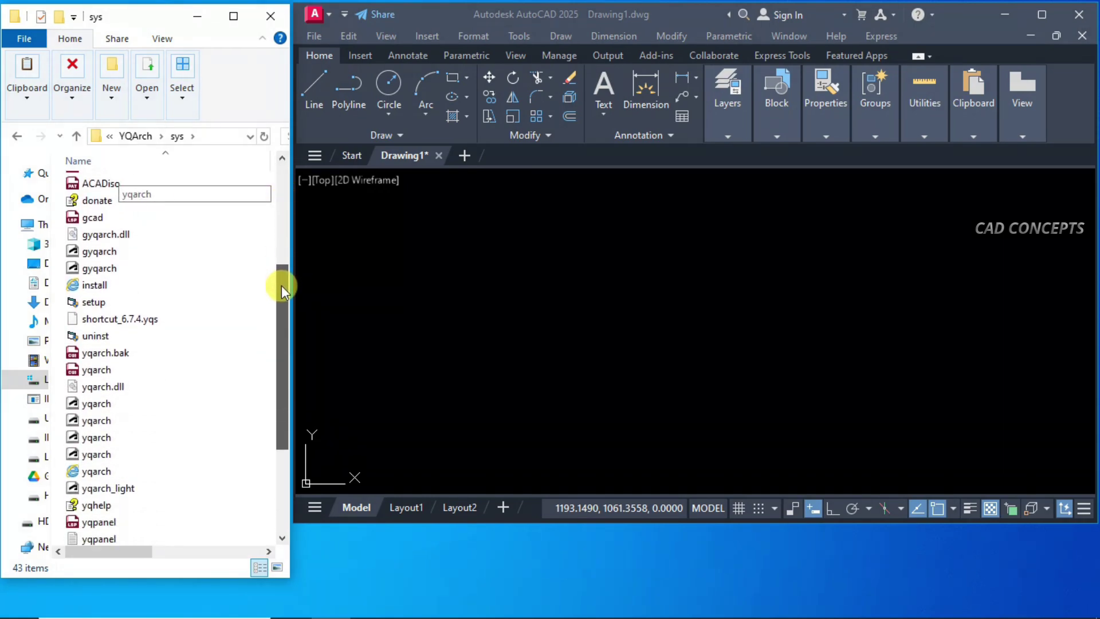
left_click(93, 284)
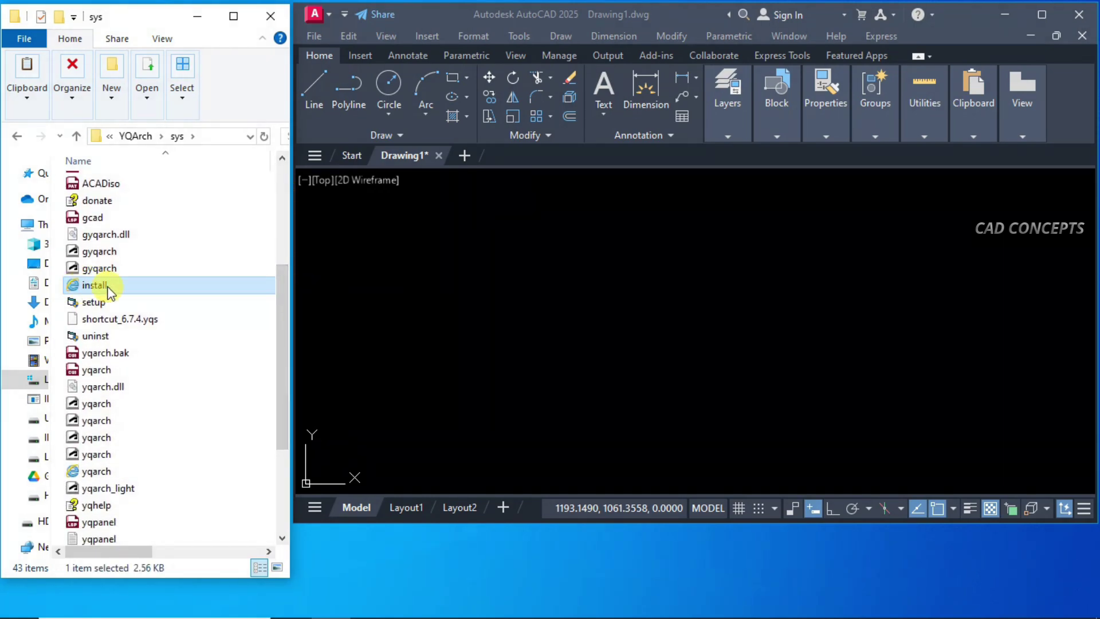
right_click(109, 292)
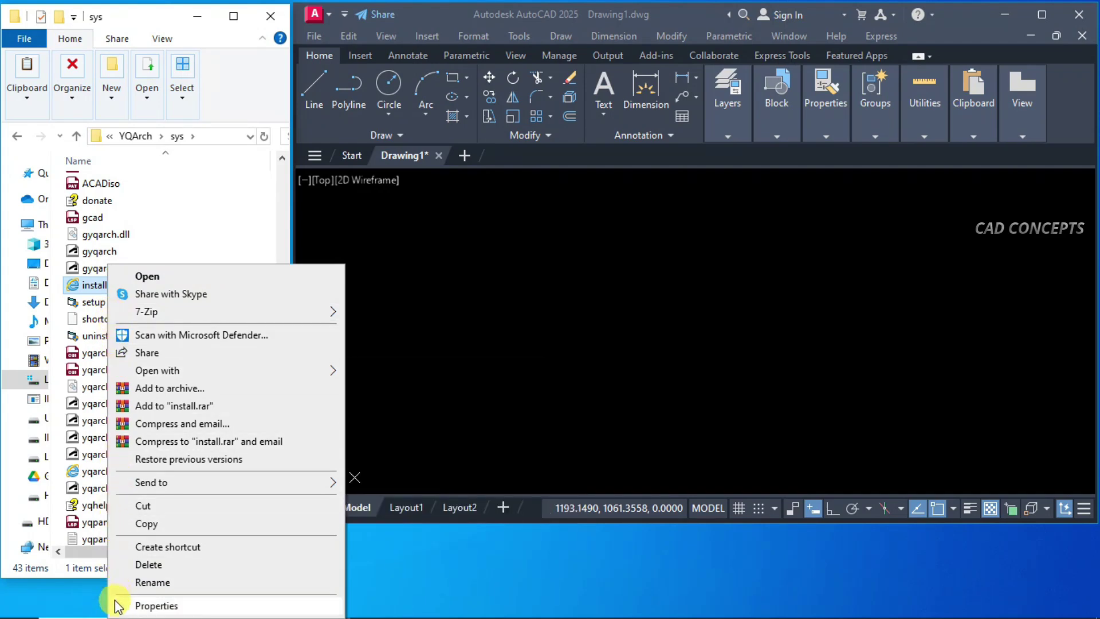
left_click(116, 609)
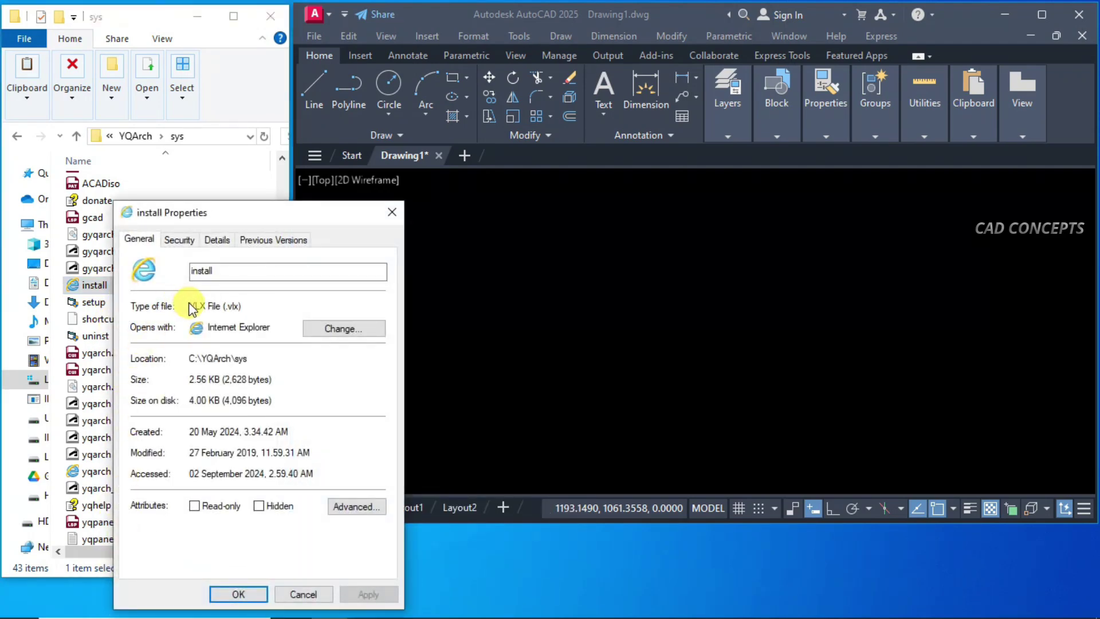
left_click_drag(192, 306, 243, 307)
key("Escape")
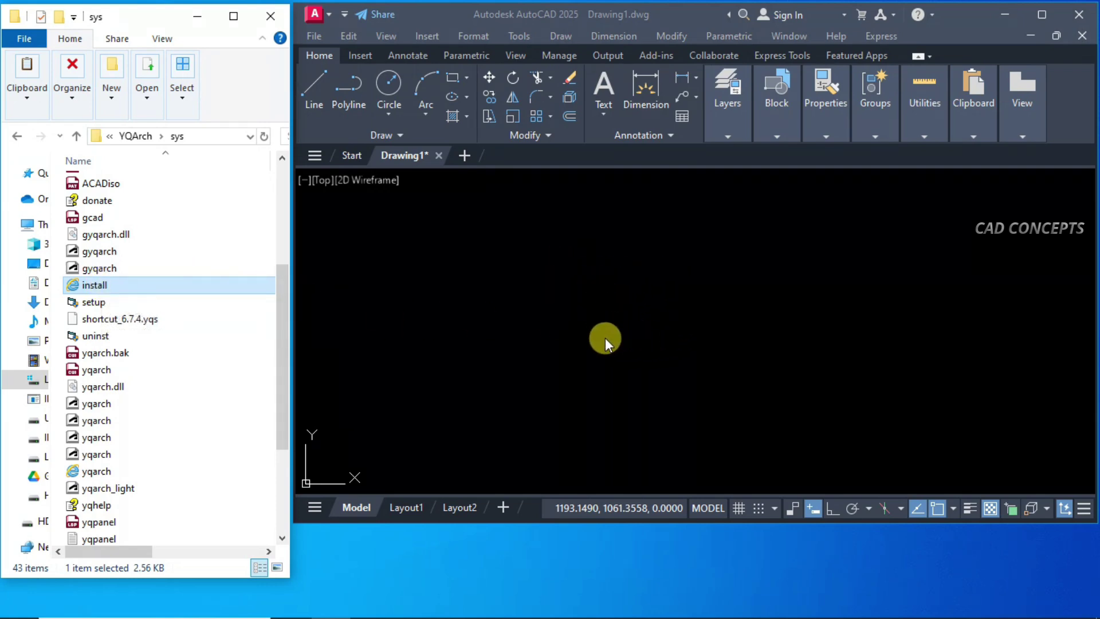
- Drag the install file from C:\YQArch\sys onto AutoCAD's drawing area to load it
left_click_drag(95, 286, 476, 286)
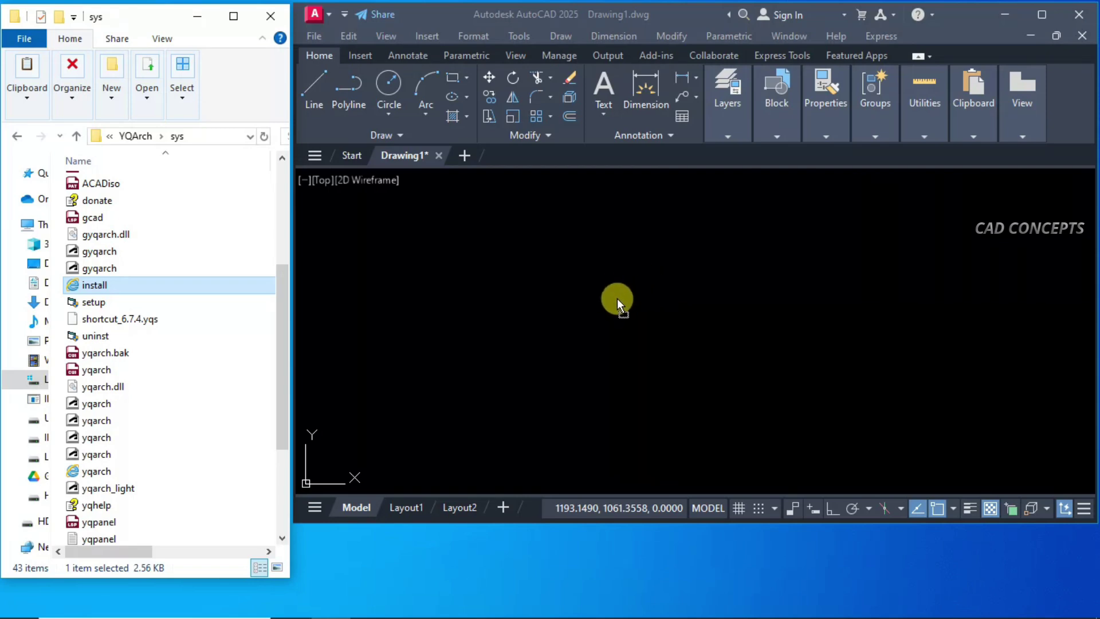
left_click_drag(629, 298, 629, 297)
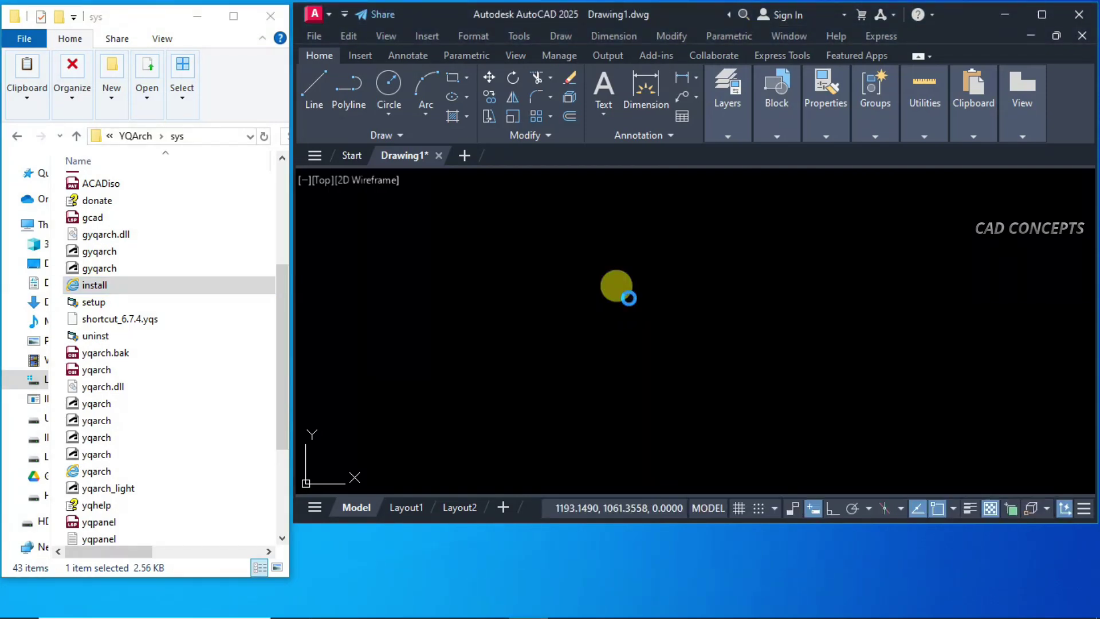
- Maximise AutoCAD and open YQArch's config.txt from the plugin menu's first item
left_click(1041, 16)
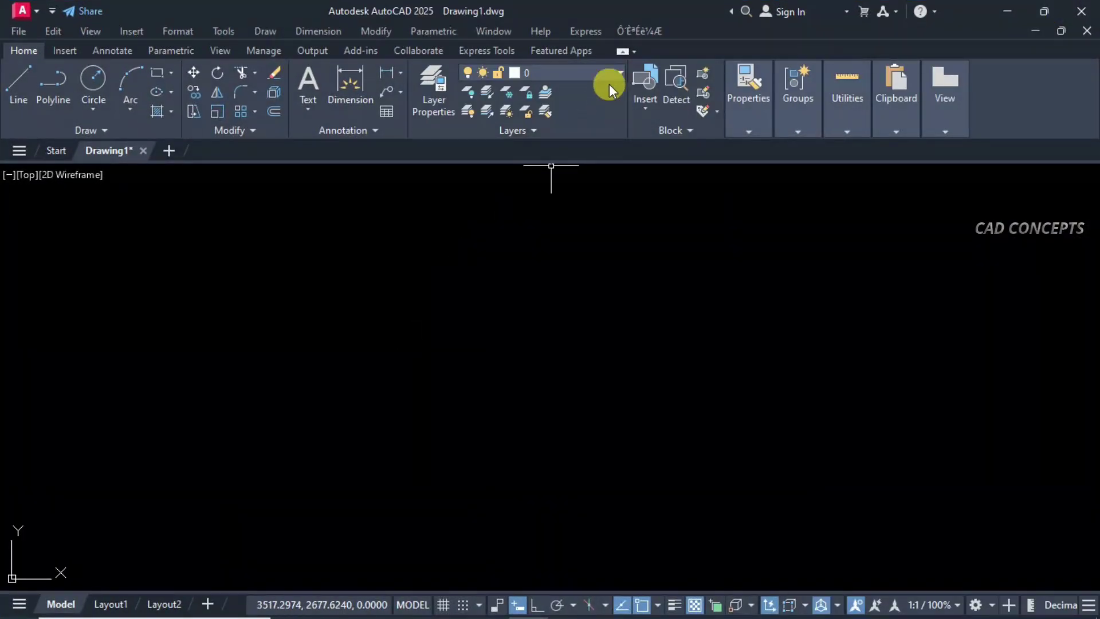
left_click(638, 36)
mouse_move(638, 50)
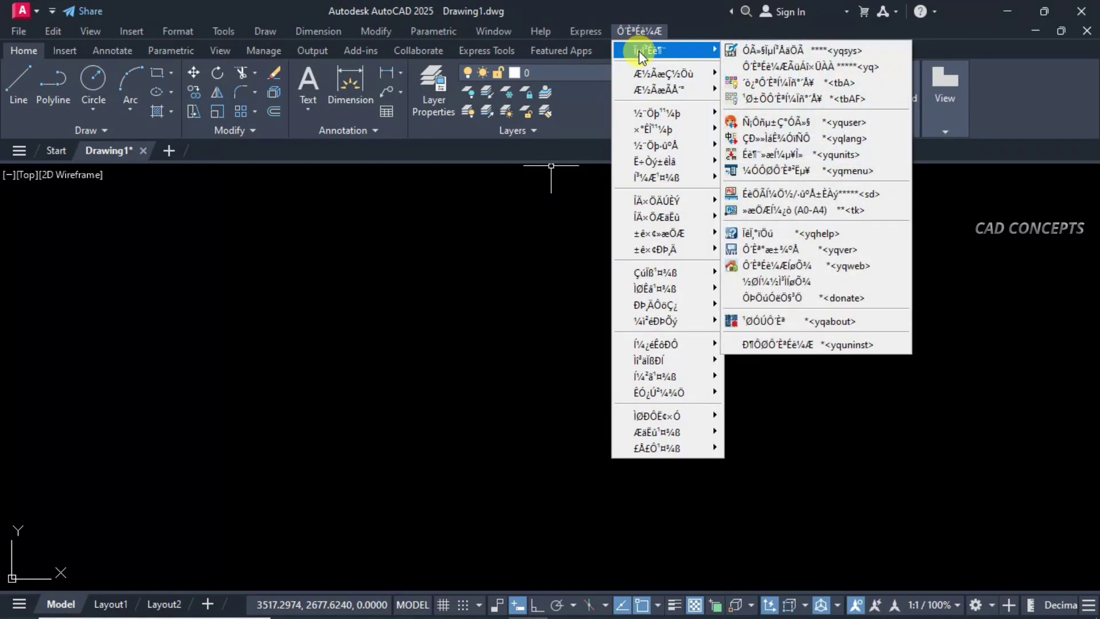
left_click(809, 51)
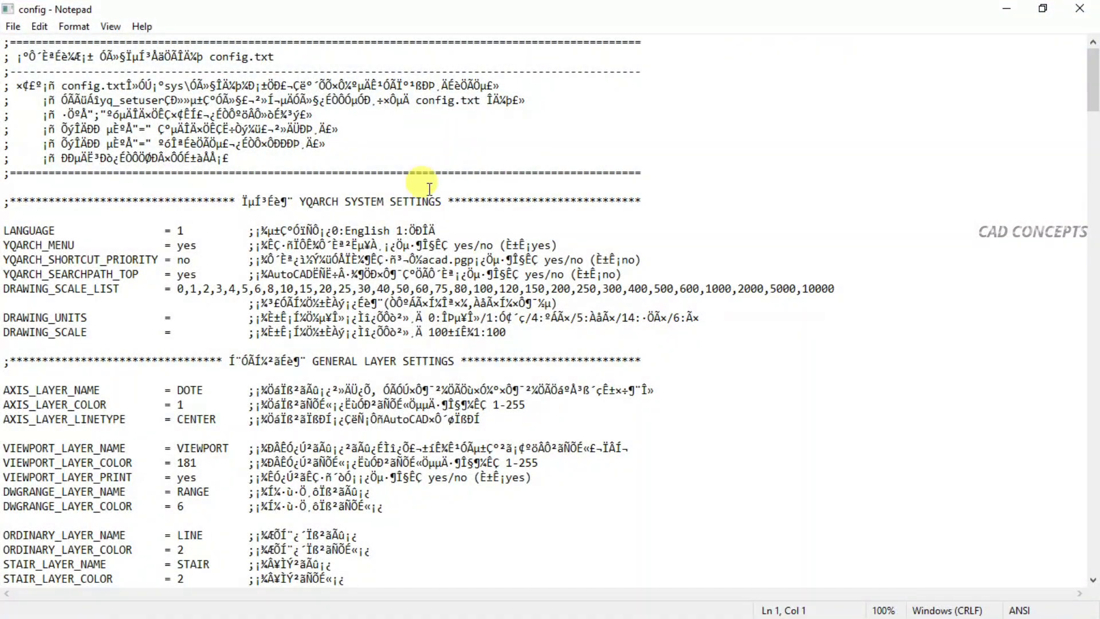
- Change LANGUAGE from 1 to 0 in config.txt and save it while closing Notepad
double_click(179, 230)
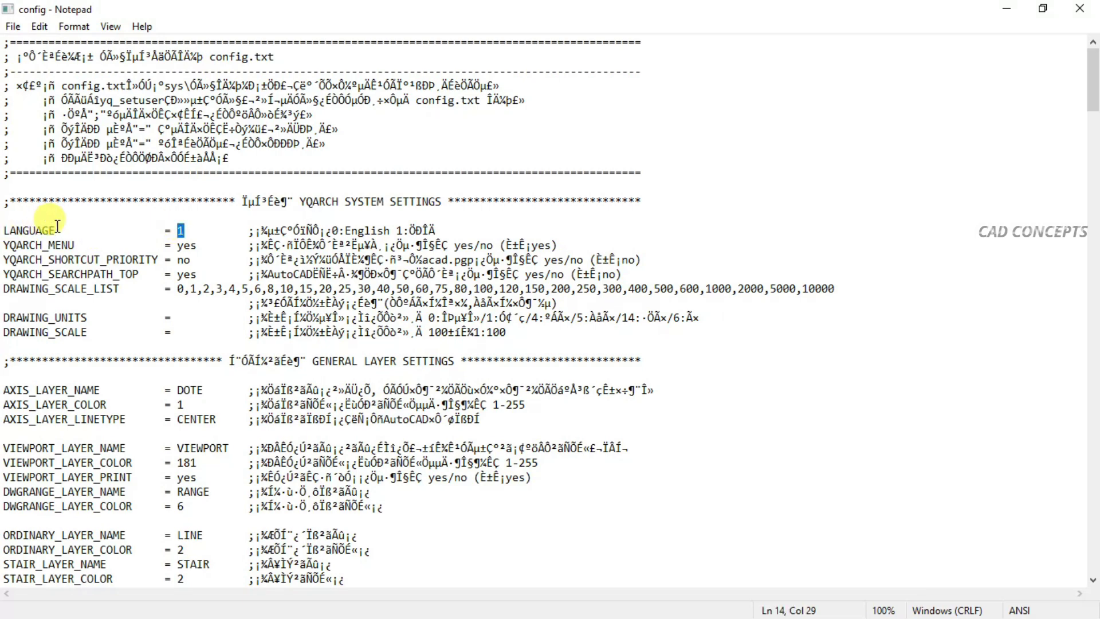
type("0")
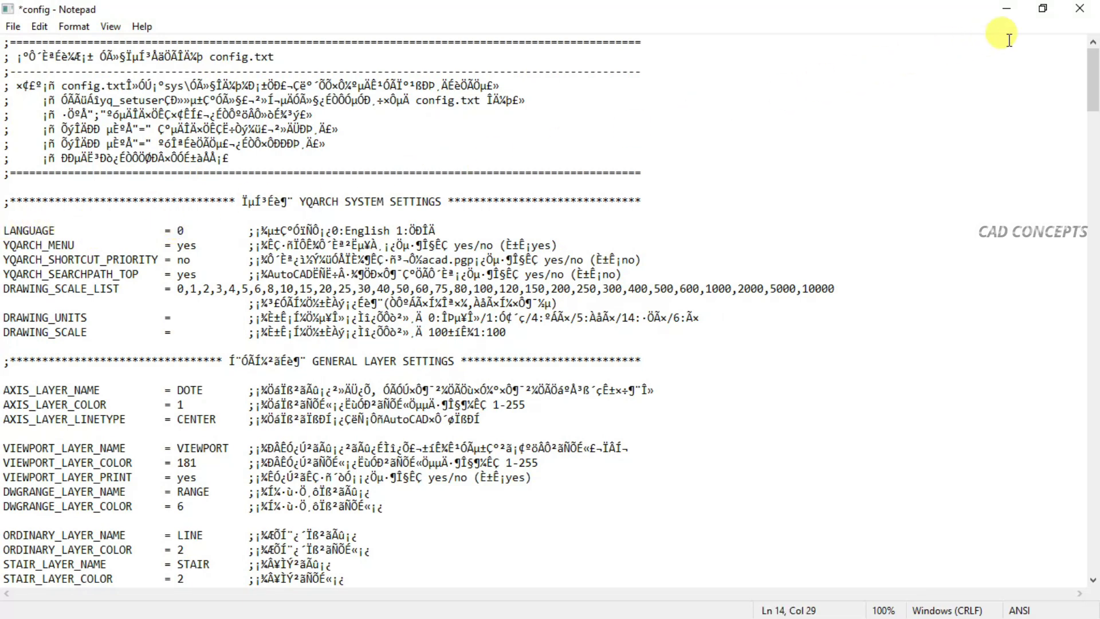
left_click(1079, 8)
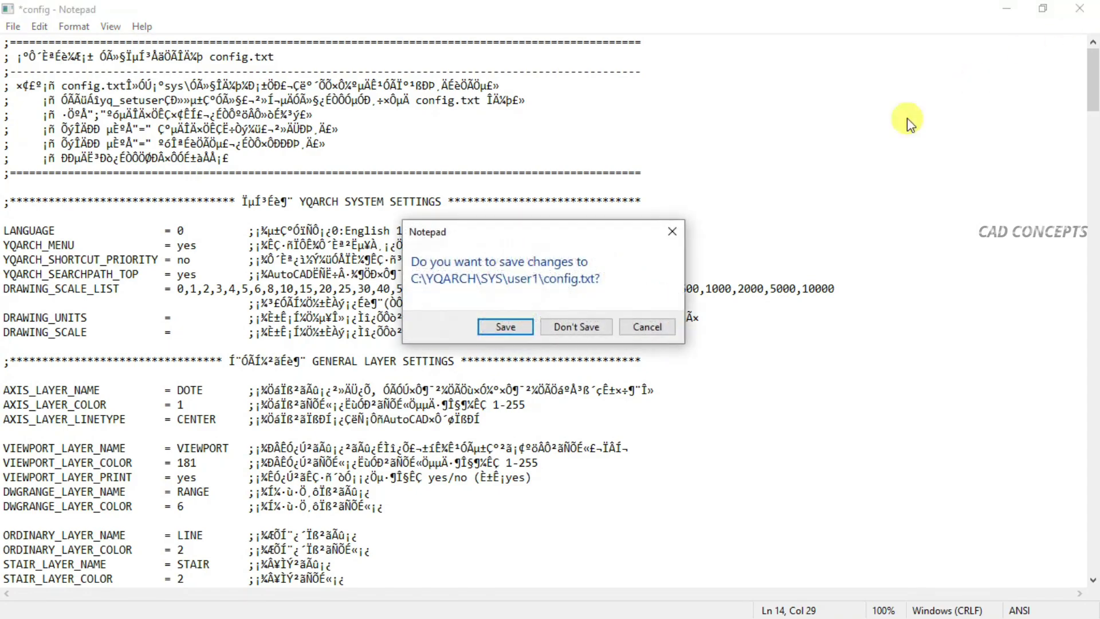
left_click(510, 327)
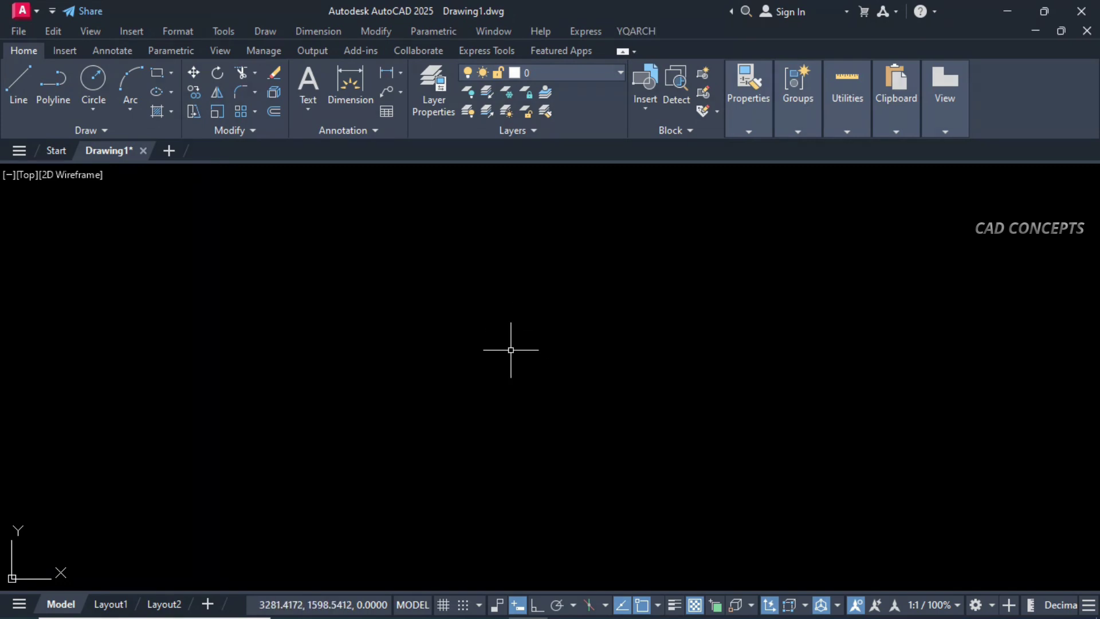
- Set YQArch's default drawing units to cm in System Setup > Set Default Units
left_click(626, 34)
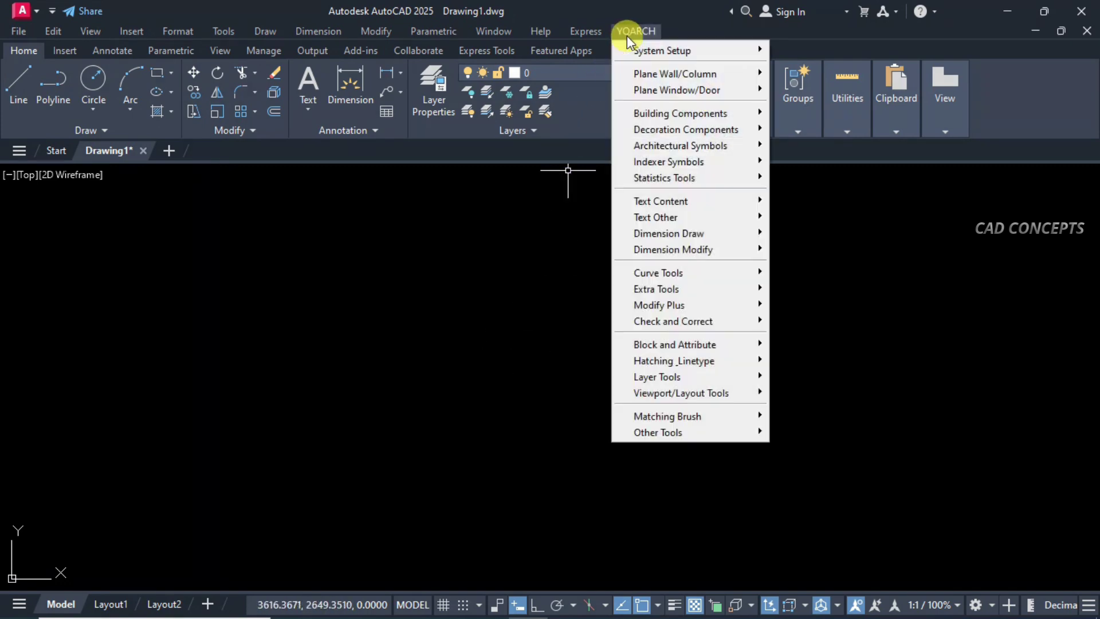
mouse_move(627, 47)
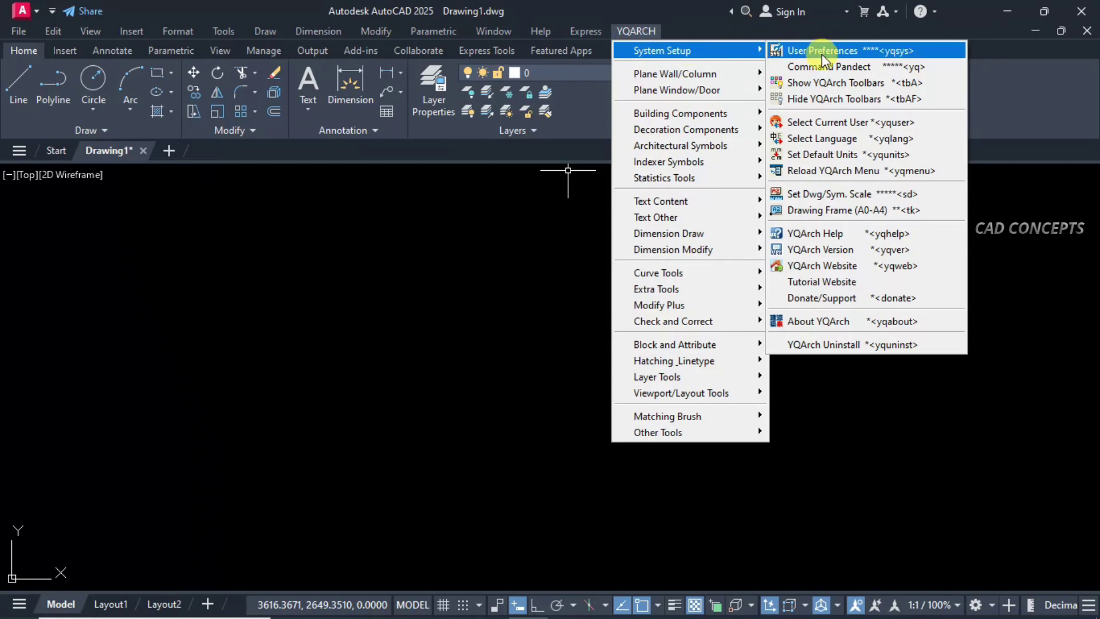
left_click(871, 154)
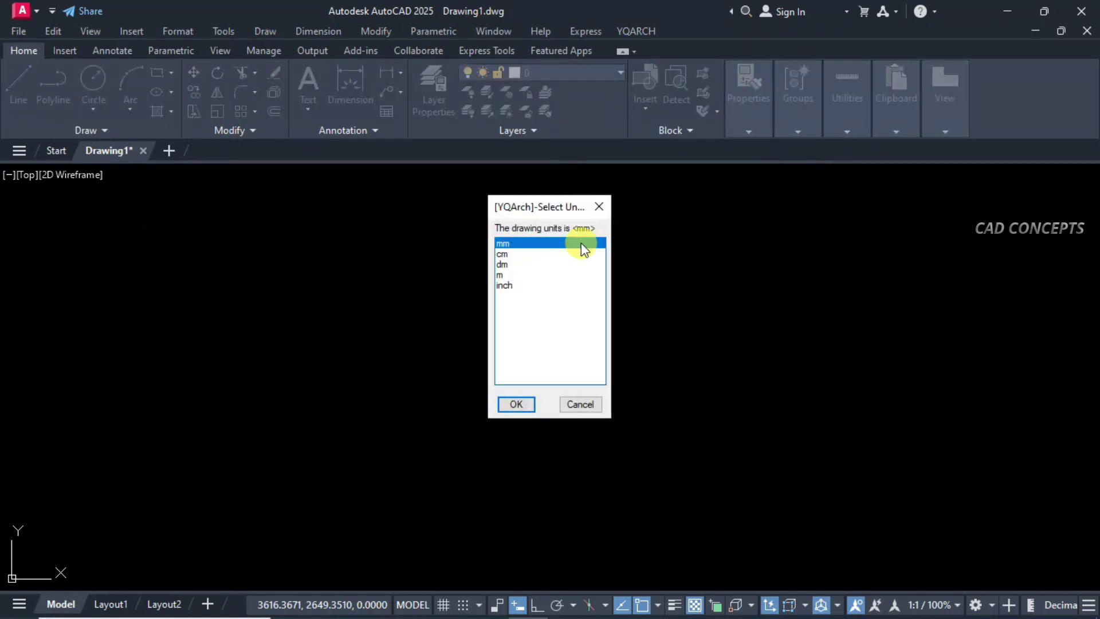
left_click(503, 253)
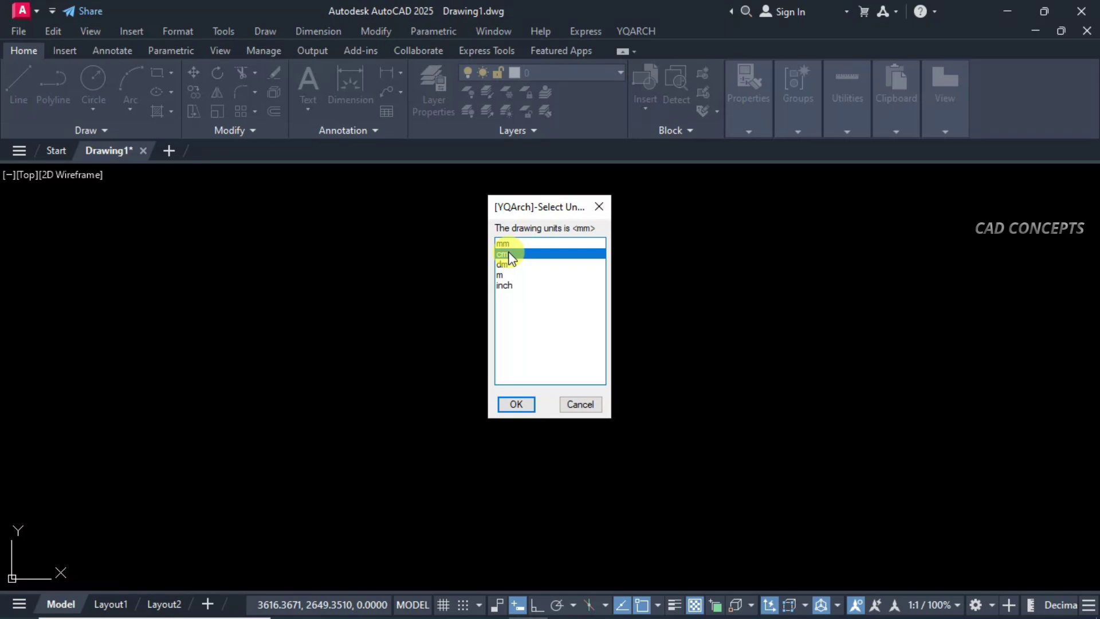
left_click(515, 404)
left_click(636, 31)
mouse_move(664, 51)
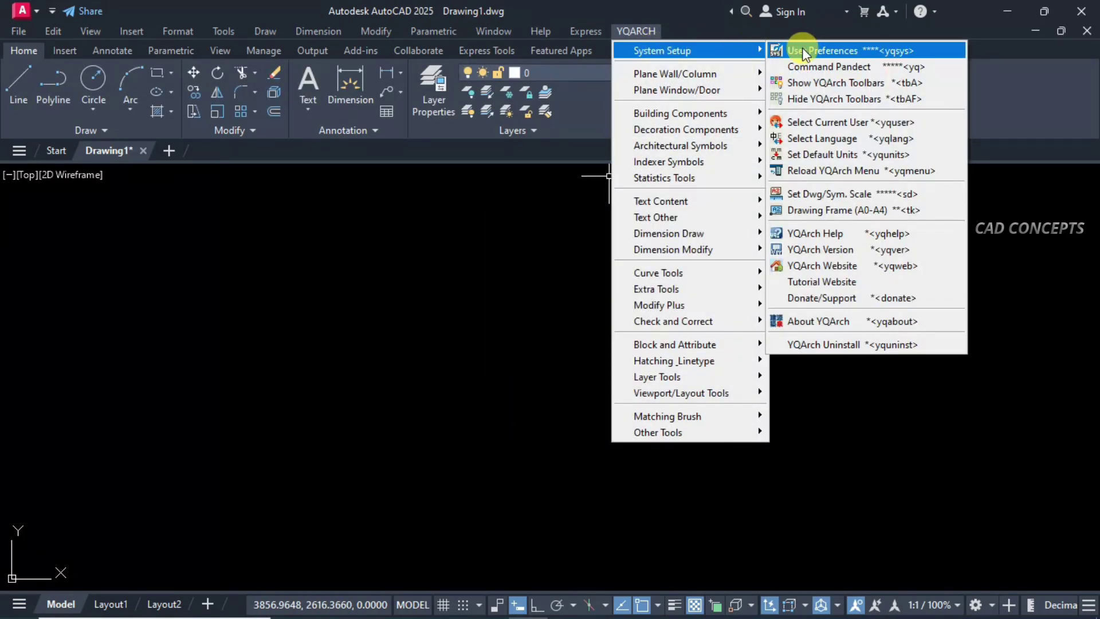
- Choose 1:100 as the main scale in Set Dwg/Sym. Scale and confirm
left_click(810, 194)
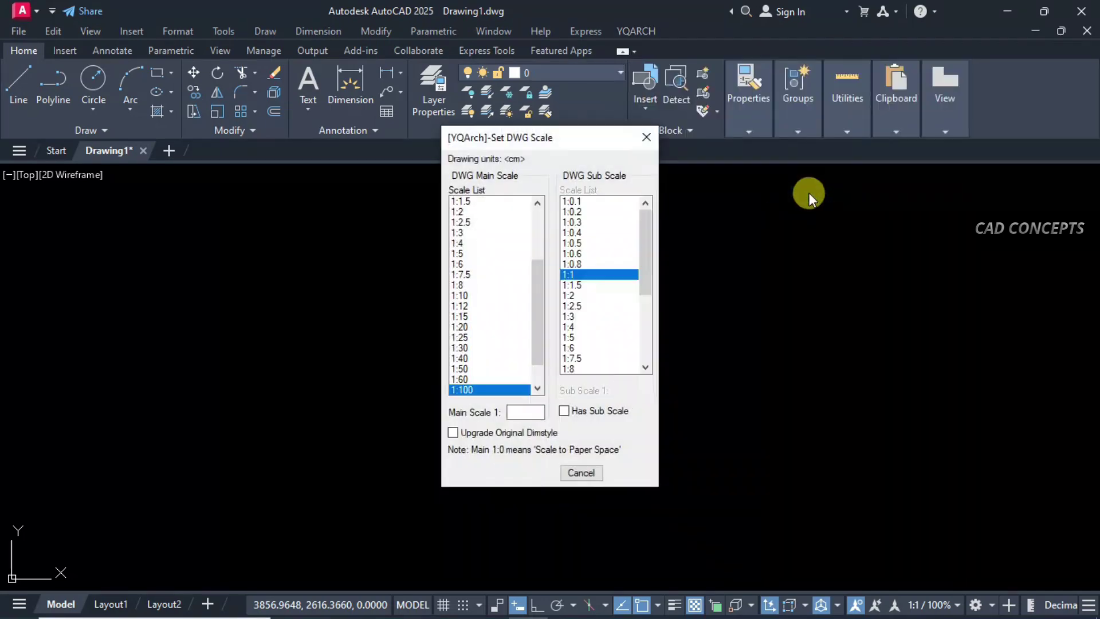
left_click_drag(541, 328, 536, 260)
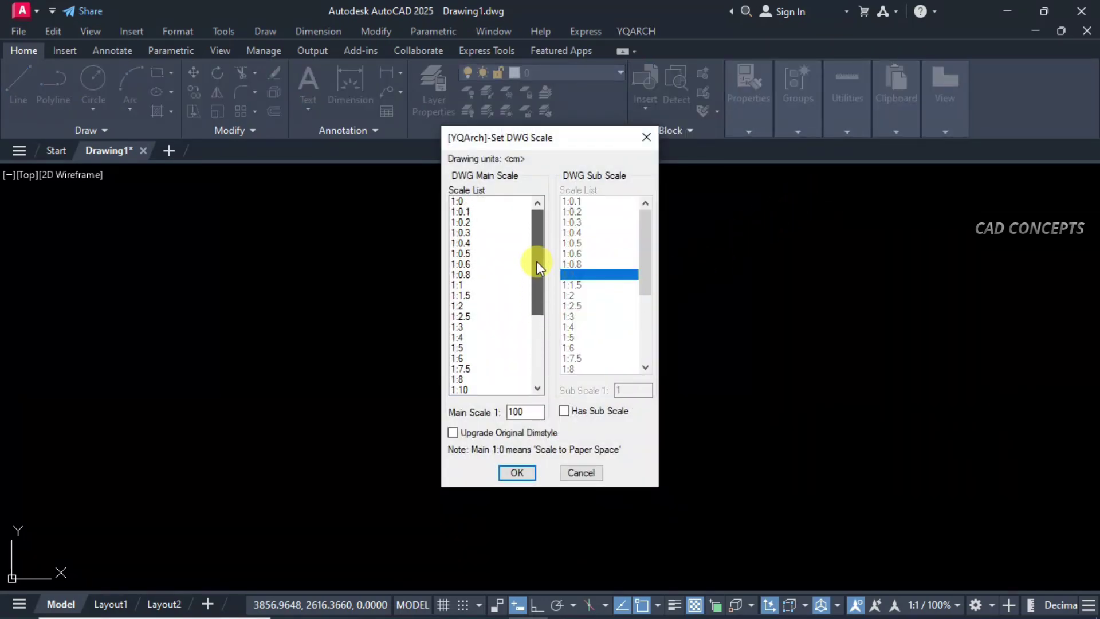
key("Return")
key("Return")
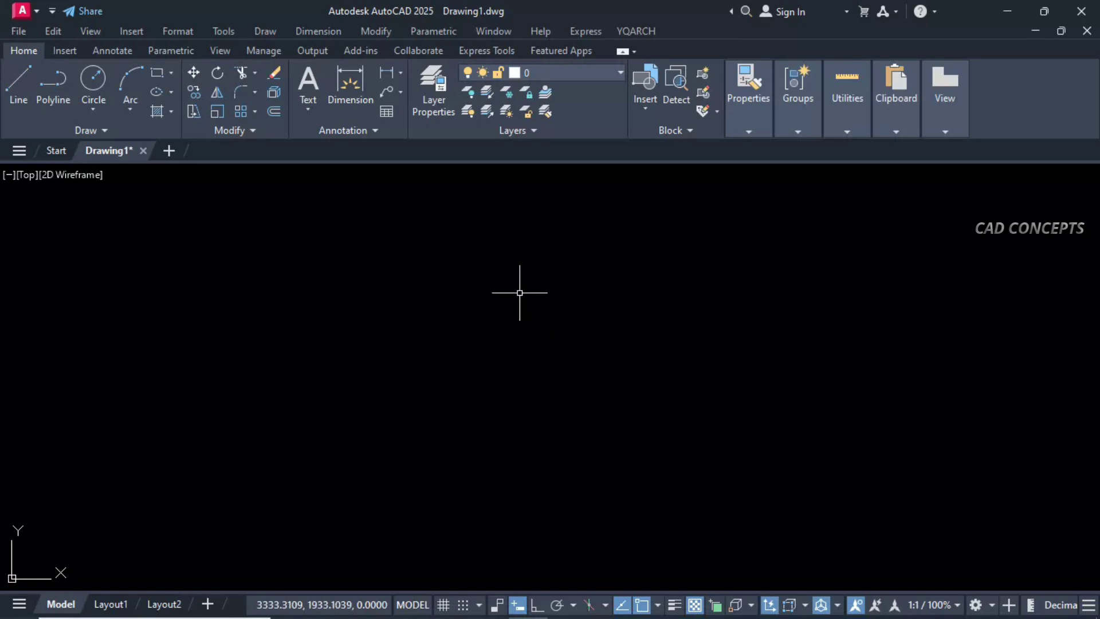
left_click(632, 36)
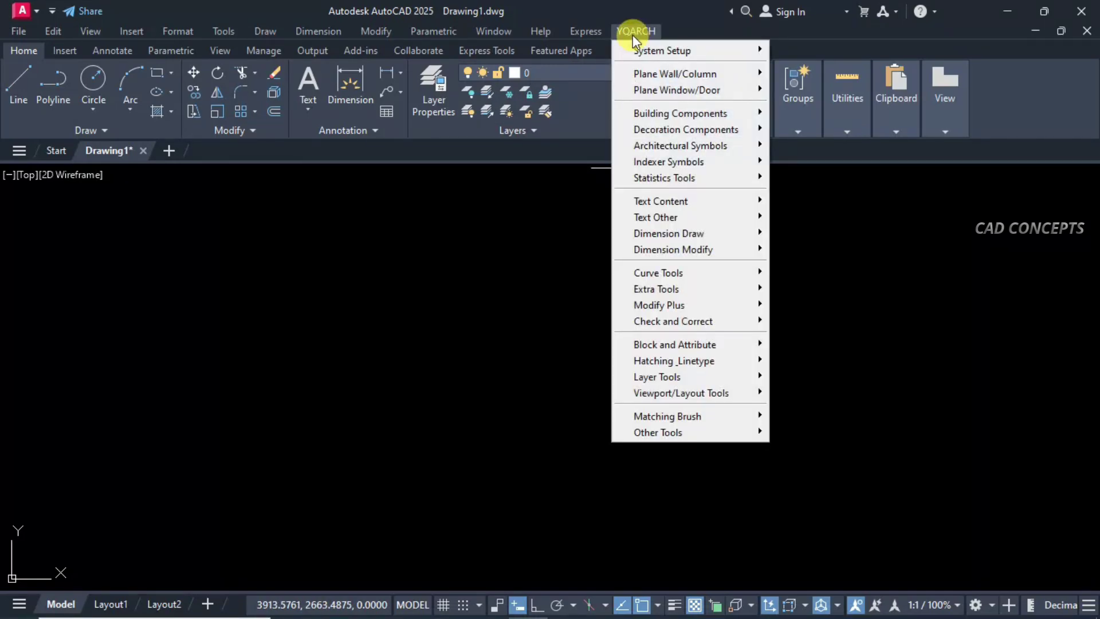
left_click(632, 35)
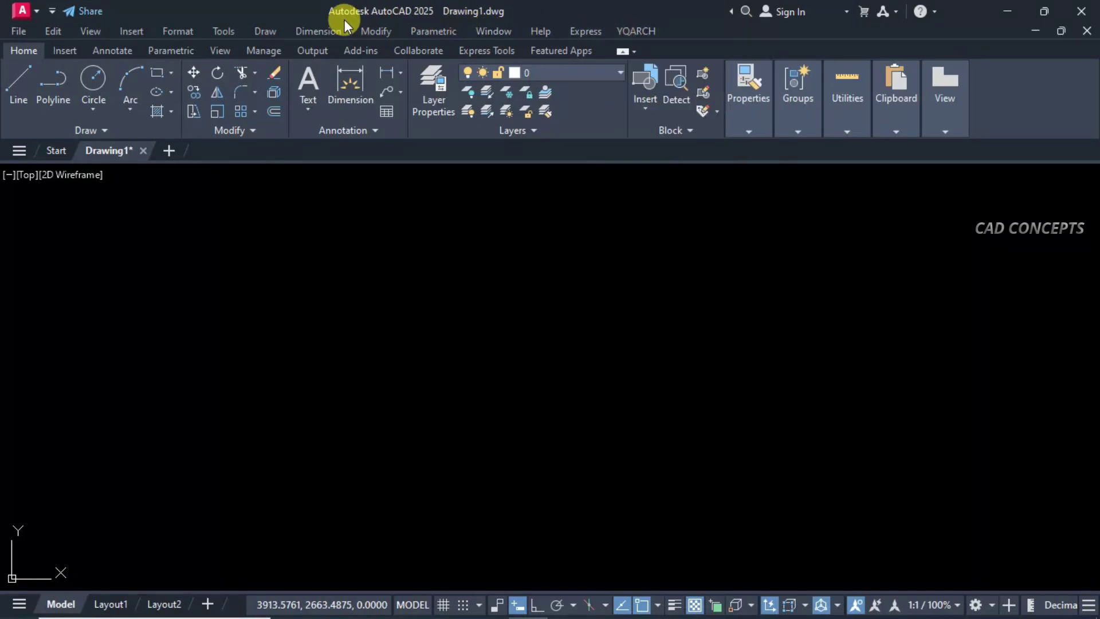